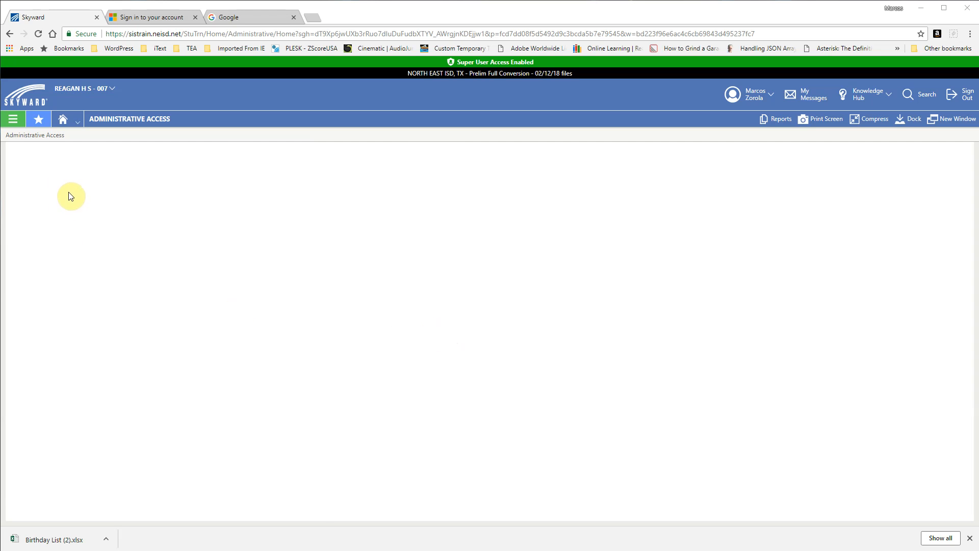
# - Go to My Scheduled Reports in the Reporting module and start adding a new scheduled report
pyautogui.click(14, 120)
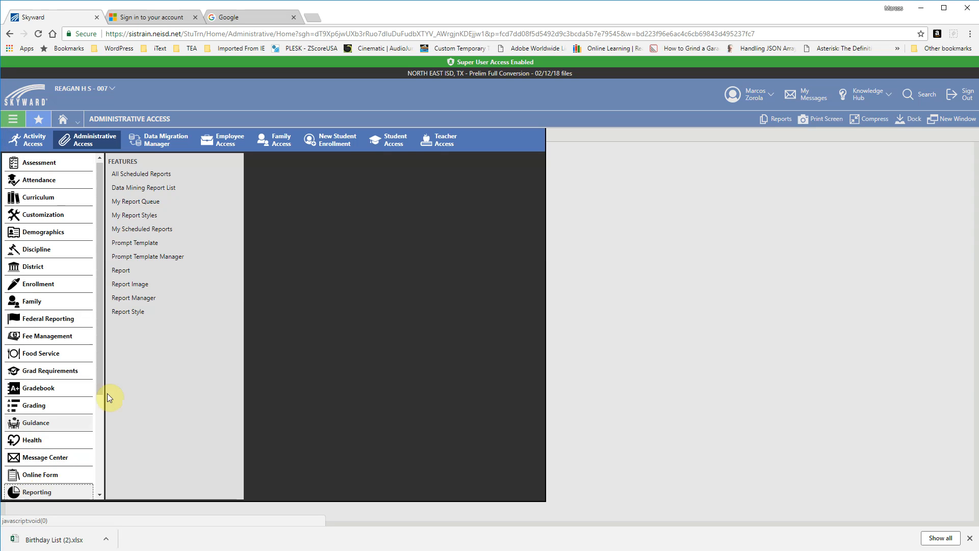
pyautogui.click(147, 233)
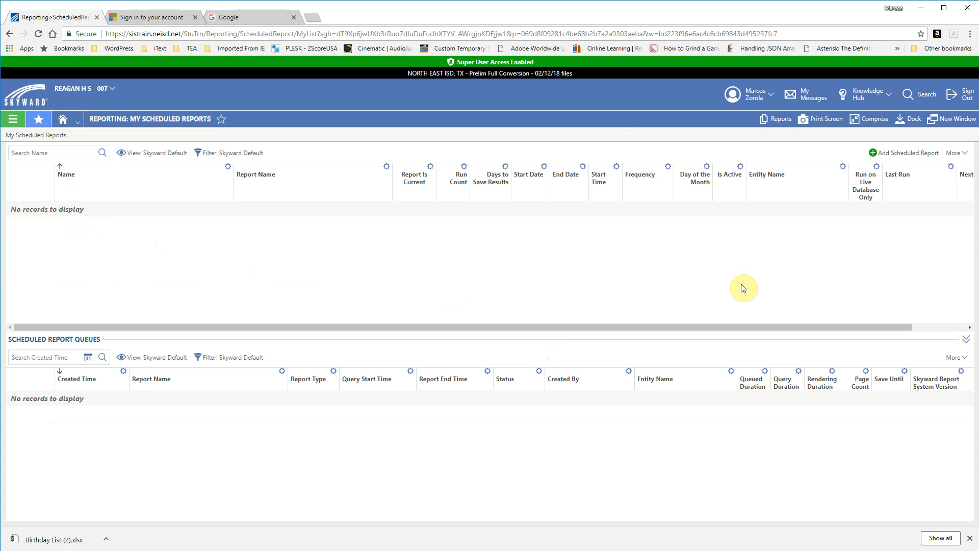
pyautogui.click(875, 155)
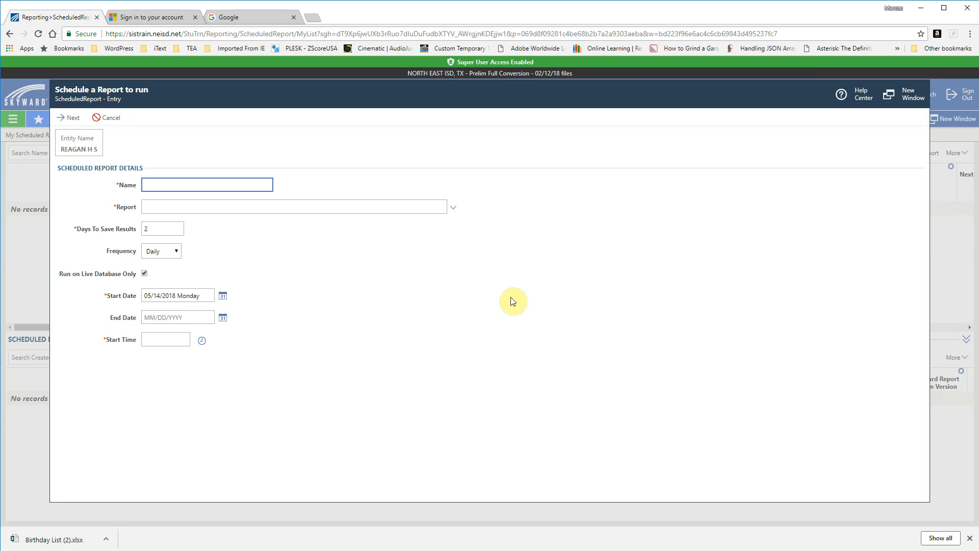
# - Name the scheduled report "Daily Absences" and choose the Student Attendance report as its source
pyautogui.click(209, 185)
pyautogui.write('Daily Absences')
pyautogui.click(160, 208)
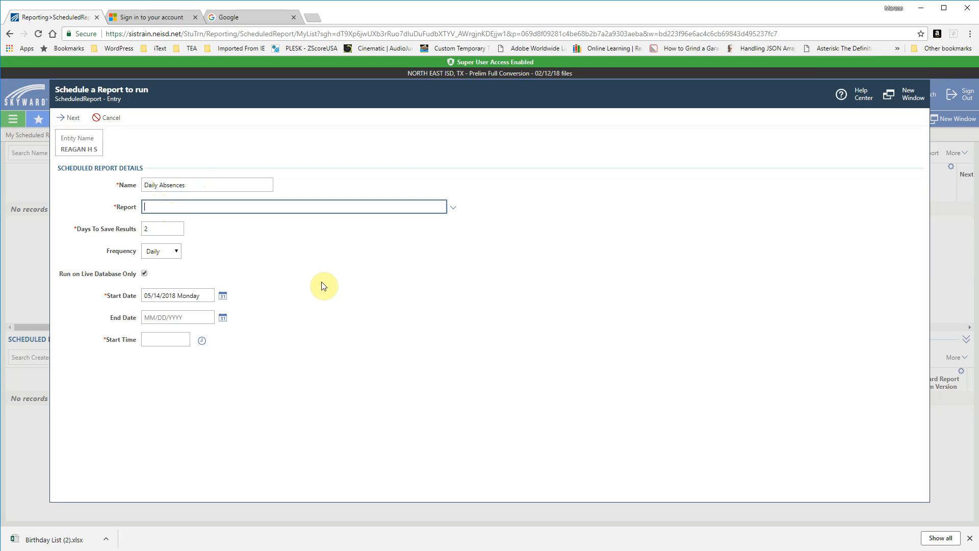
pyautogui.write('Student Atte')
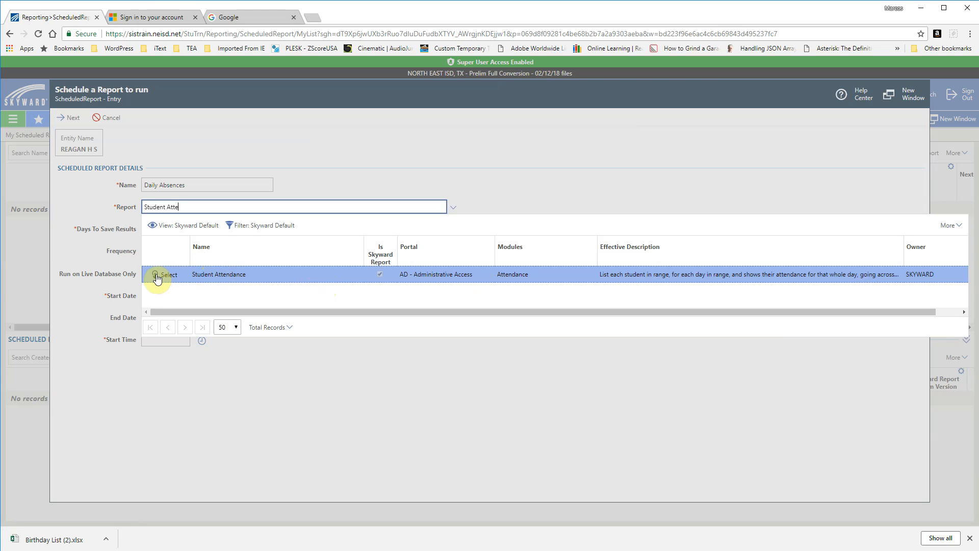
pyautogui.click(155, 275)
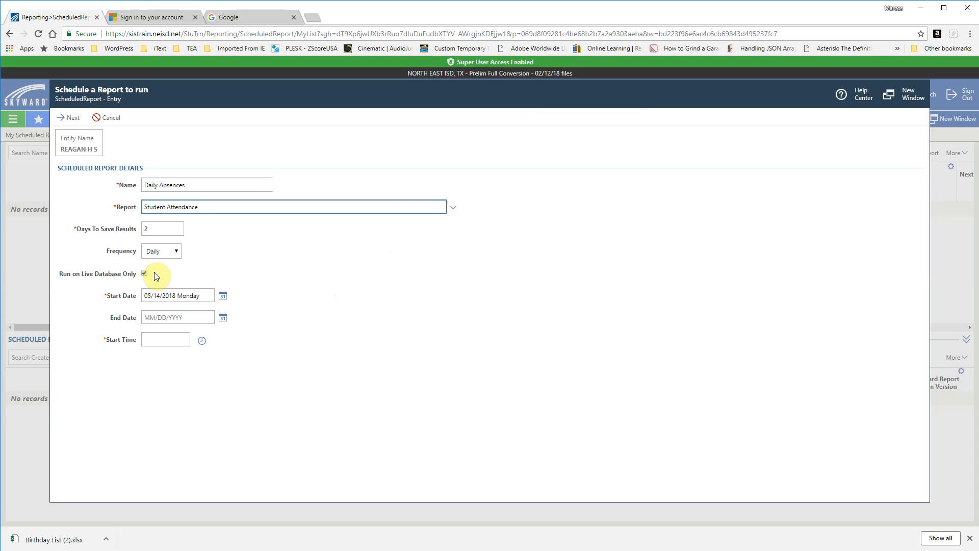
# - Try the Weekly and Monthly frequency options for the schedule and return the frequency to Daily
pyautogui.click(155, 229)
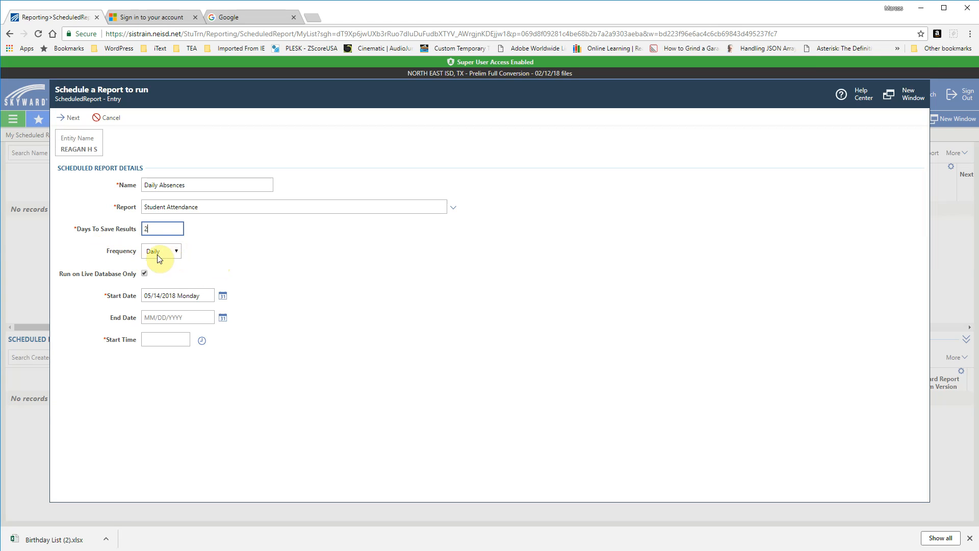
pyautogui.click(178, 253)
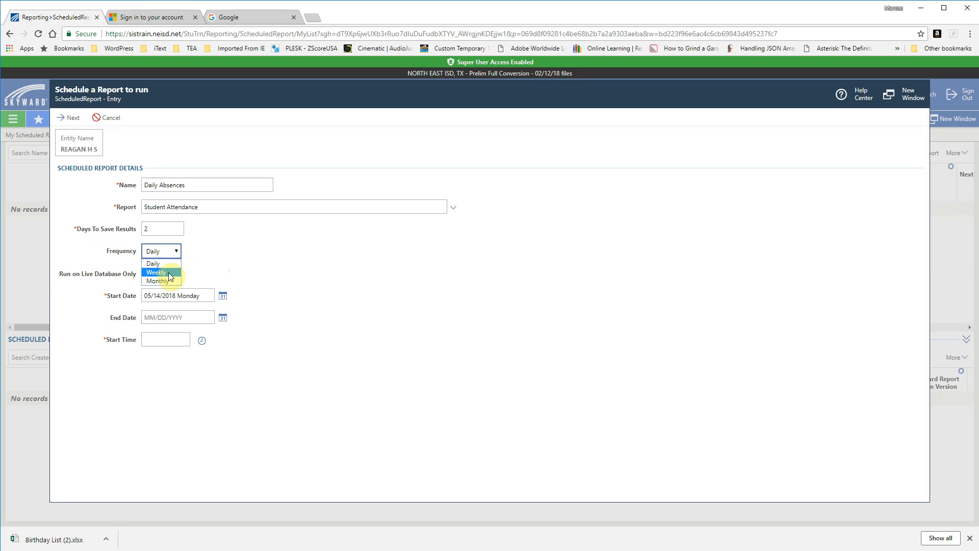
pyautogui.click(158, 271)
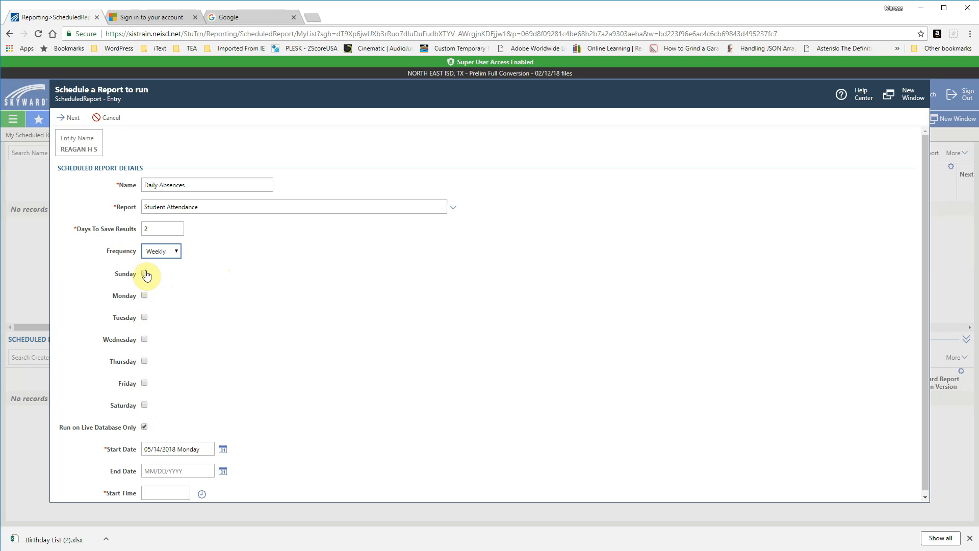
pyautogui.click(175, 251)
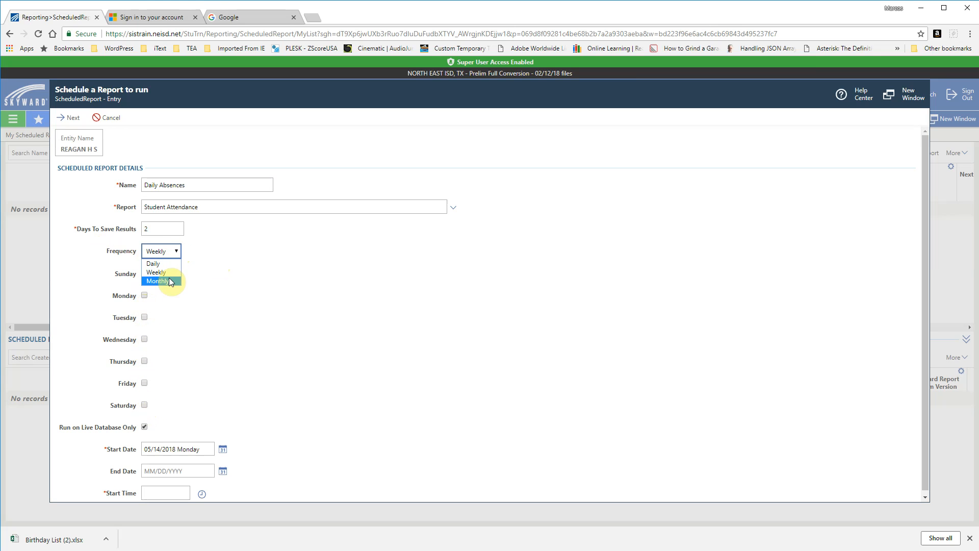
pyautogui.click(168, 281)
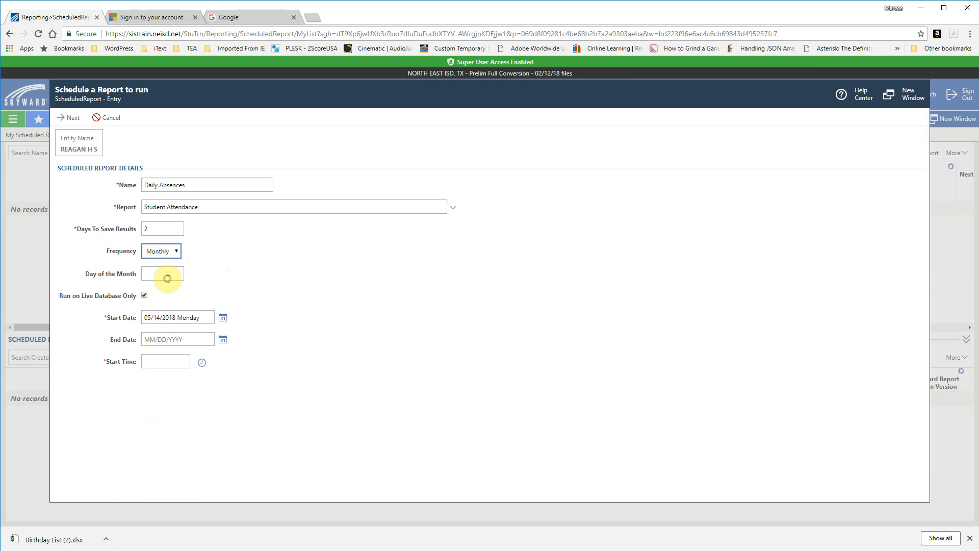
pyautogui.click(178, 251)
pyautogui.click(164, 265)
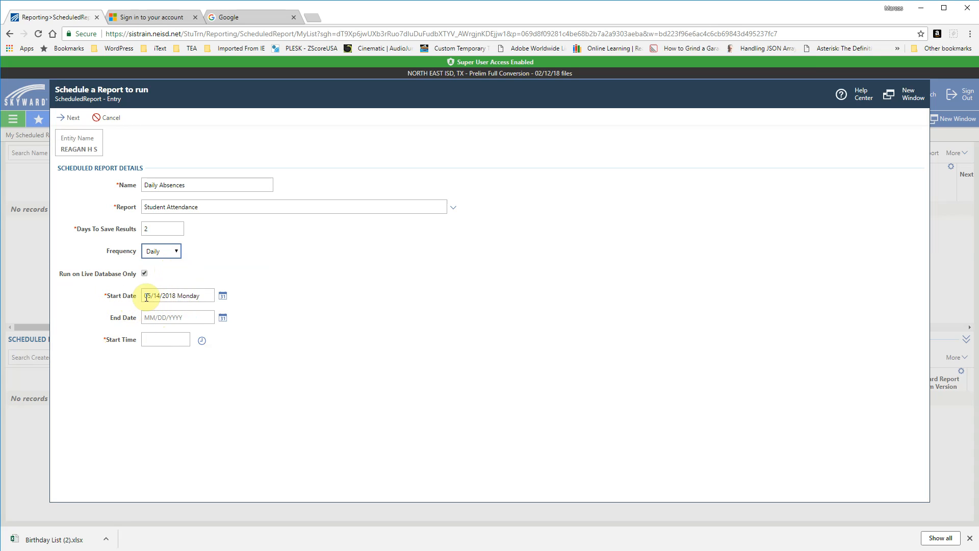
# - Set the schedule's start date to today, 05/14/2018, and its end date to 06/07/2018
pyautogui.click(222, 298)
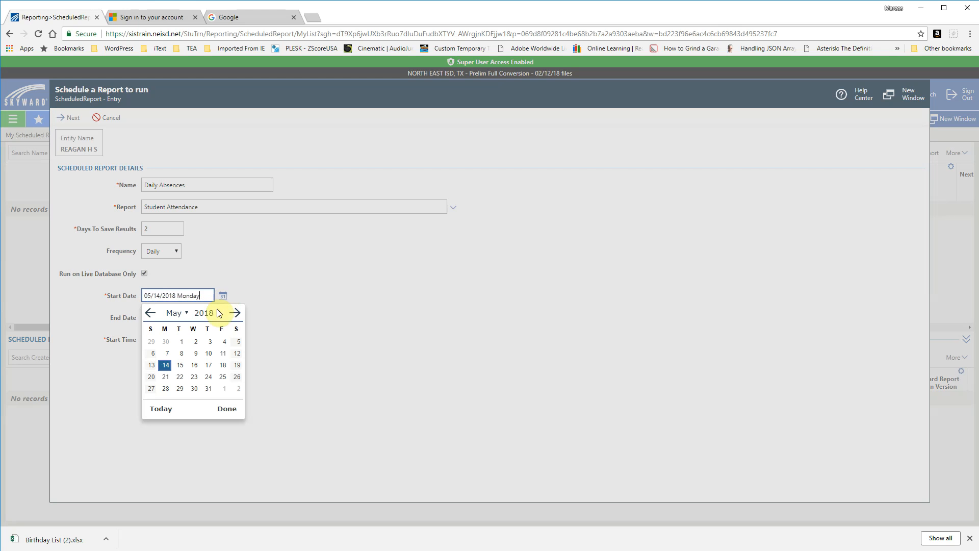
pyautogui.click(161, 408)
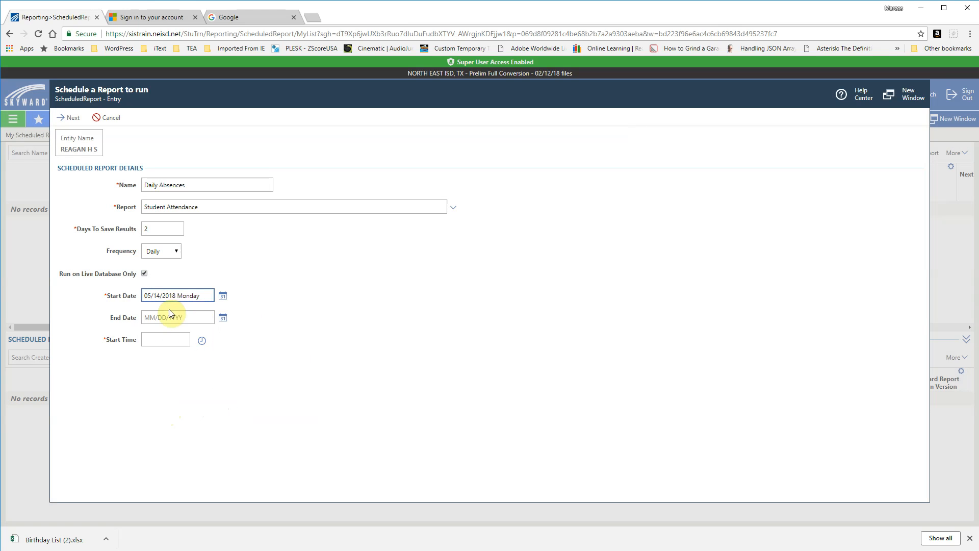
pyautogui.click(223, 318)
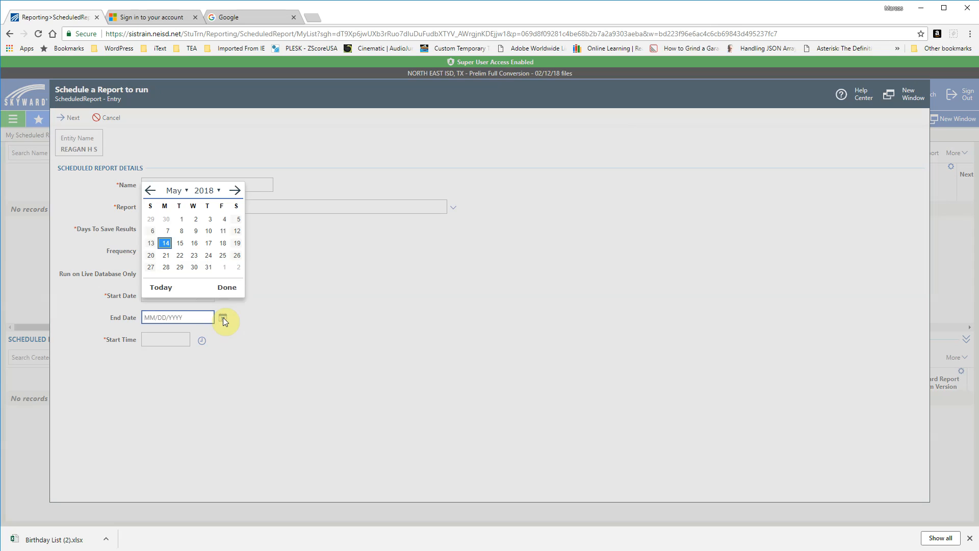
pyautogui.click(237, 192)
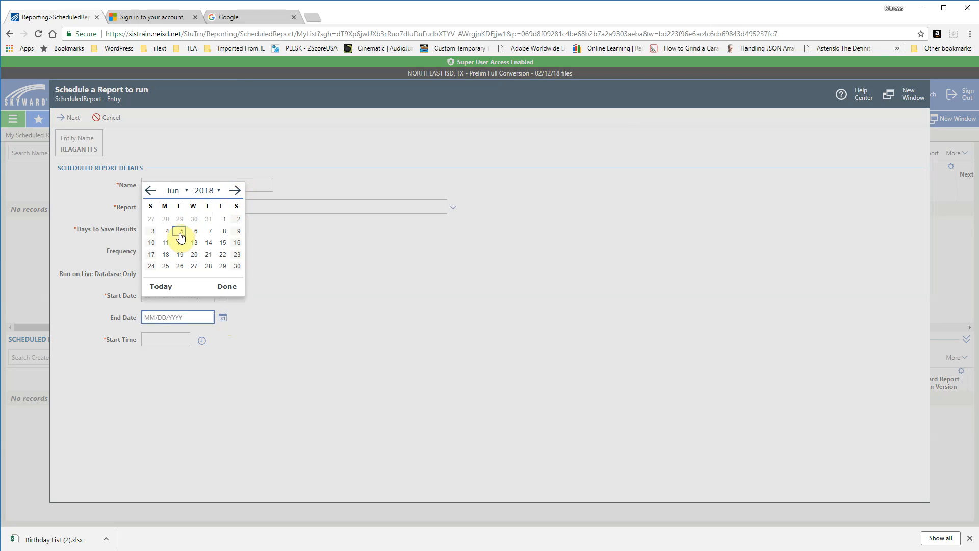
pyautogui.click(209, 231)
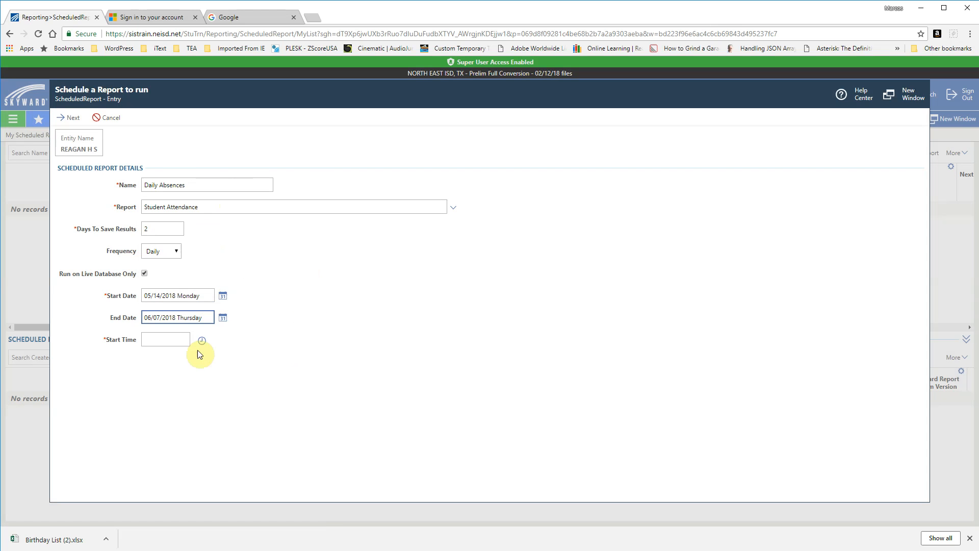
# - Set the scheduled report's start time to 11:30 AM
pyautogui.click(175, 339)
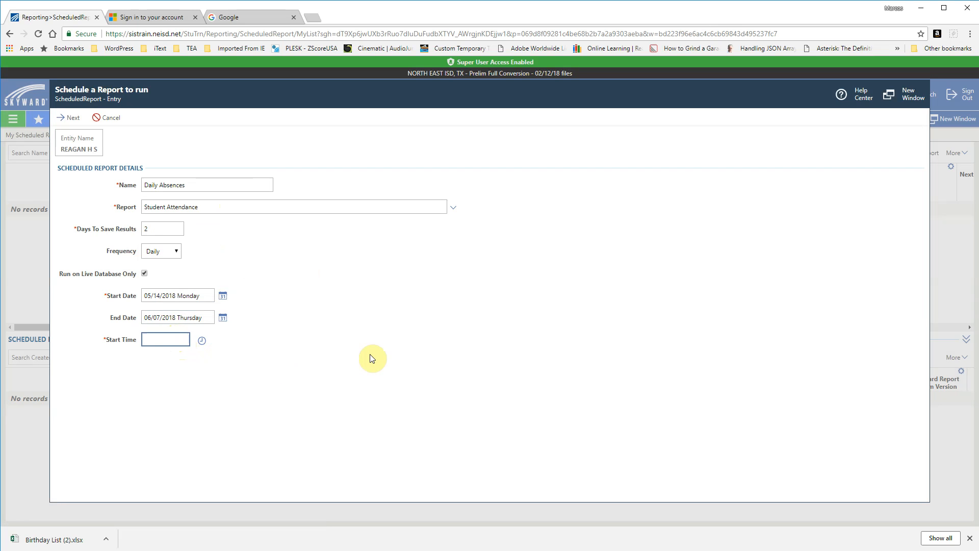
pyautogui.write('11:30 AM')
pyautogui.press('Tab')
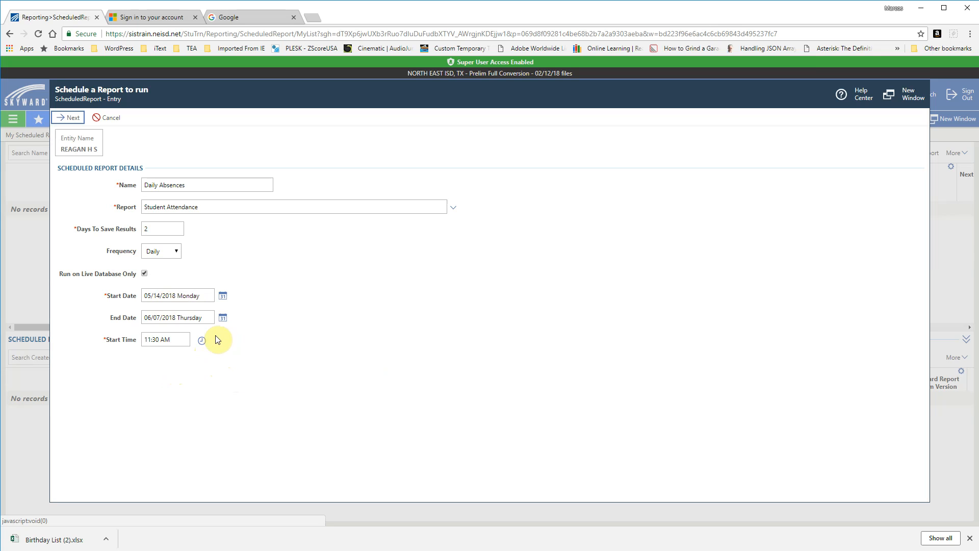
# - Proceed to the report destination, enable "Send me an email", and continue to the report's customization options
pyautogui.click(70, 119)
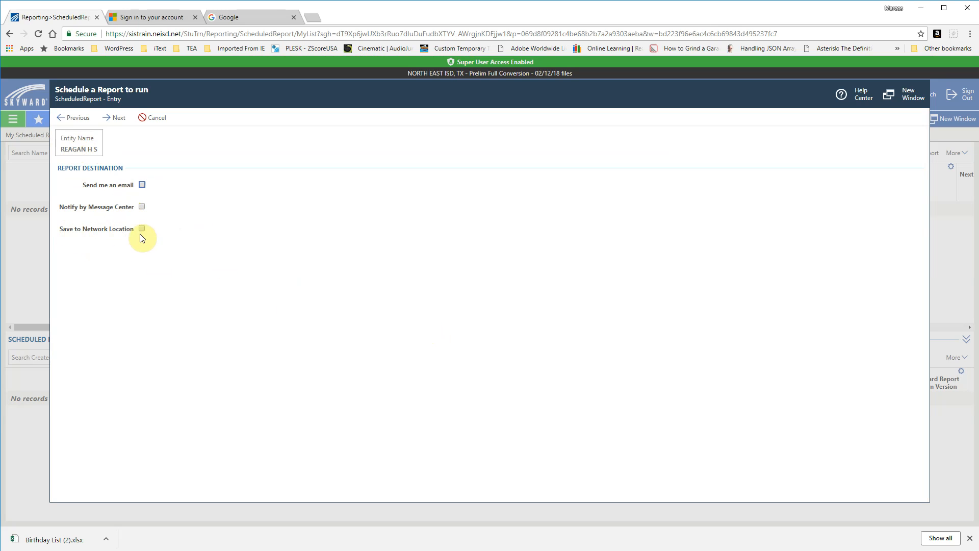
pyautogui.click(142, 185)
pyautogui.click(116, 118)
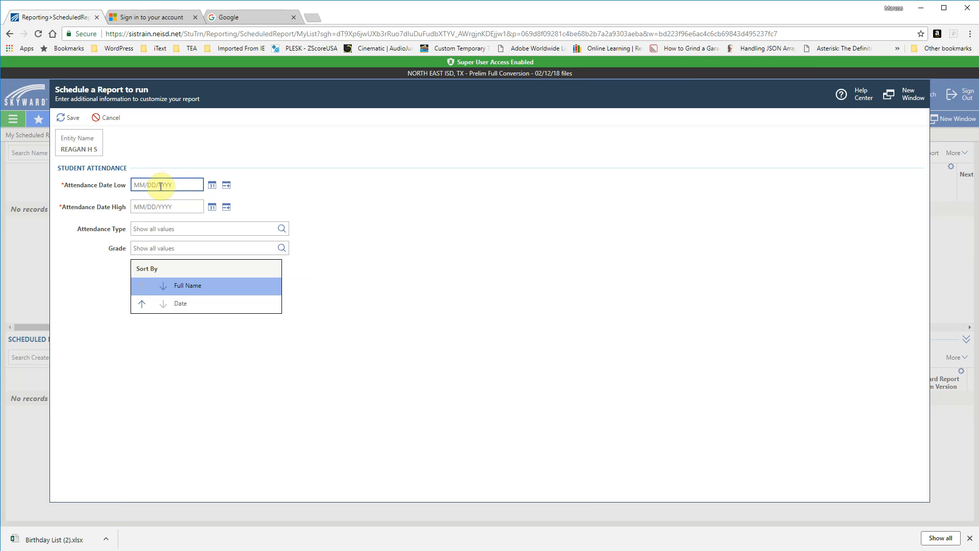
# - Set both Attendance Date Low and Attendance Date High to the predefined relative date Current Date
pyautogui.click(226, 187)
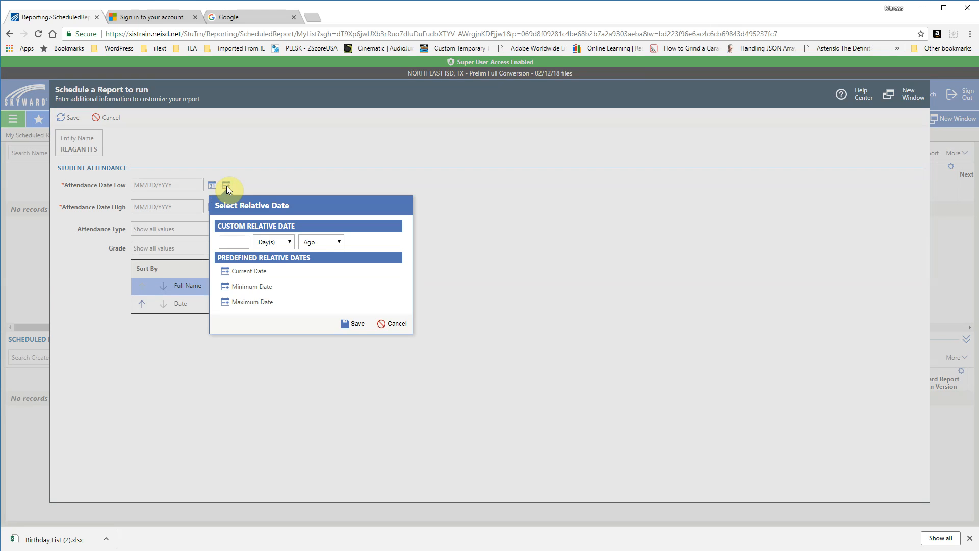
pyautogui.click(249, 271)
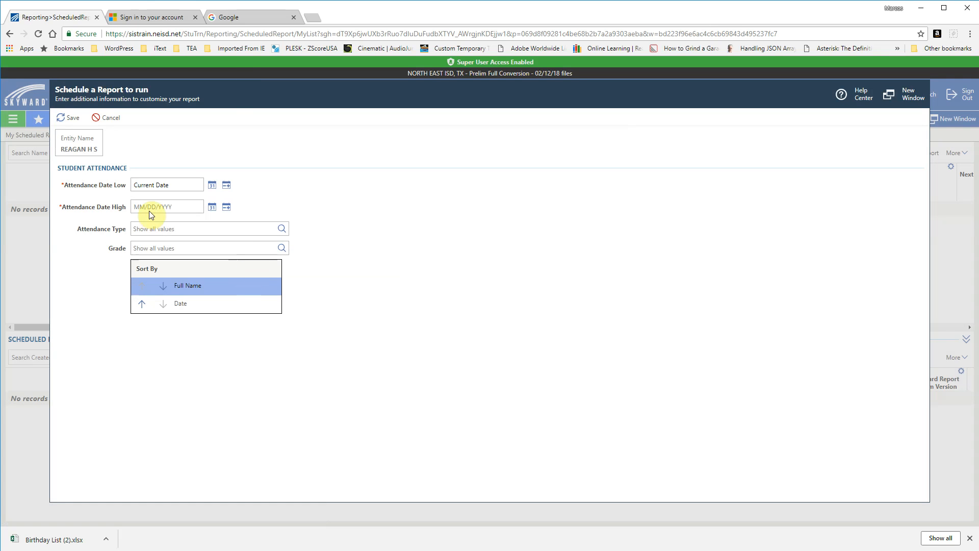
pyautogui.click(228, 210)
pyautogui.click(238, 292)
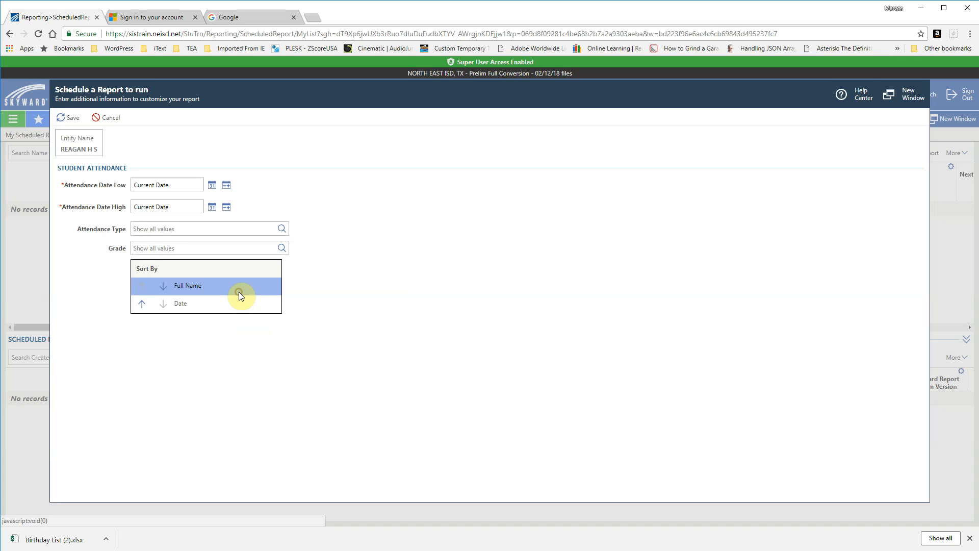
# - Limit the report's attendance type to code A (Absent)
pyautogui.click(280, 231)
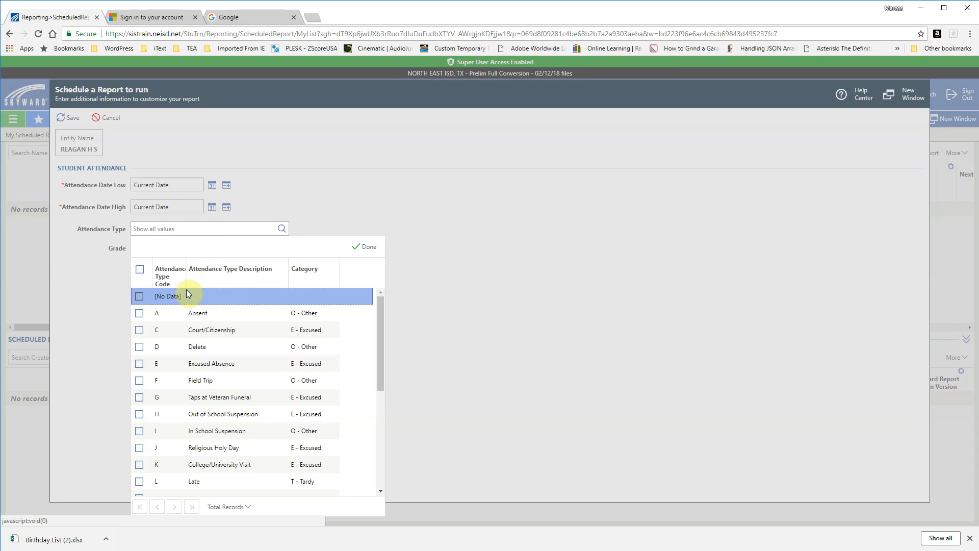
pyautogui.click(139, 313)
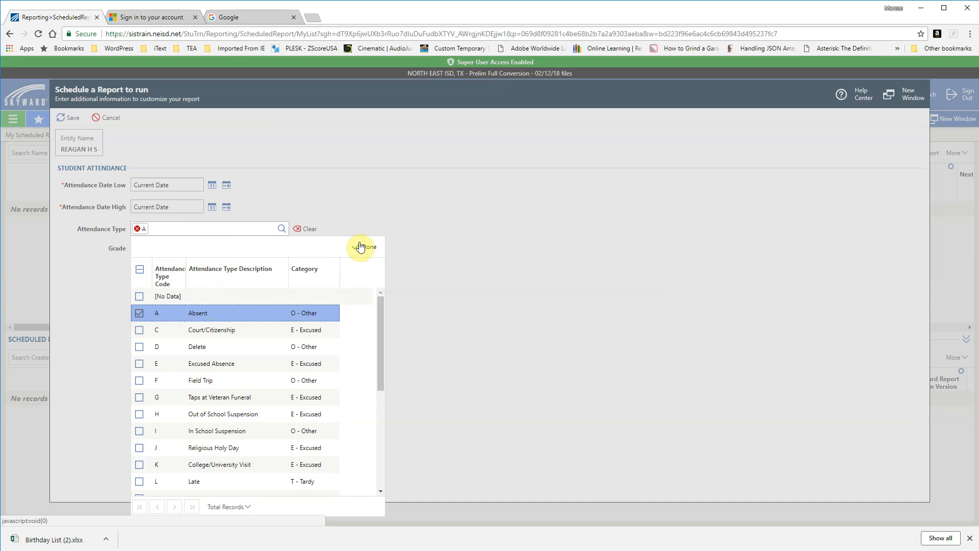
pyautogui.click(360, 246)
# - Limit the report to grades 09, 10, 11 and 12, and save the scheduled report
pyautogui.click(281, 248)
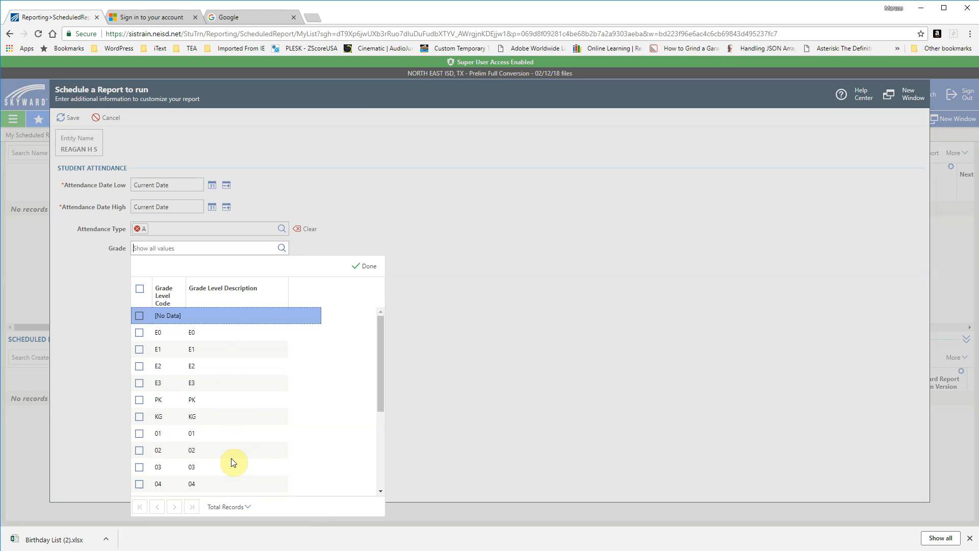
pyautogui.scroll(-3, 231, 461)
pyautogui.click(139, 420)
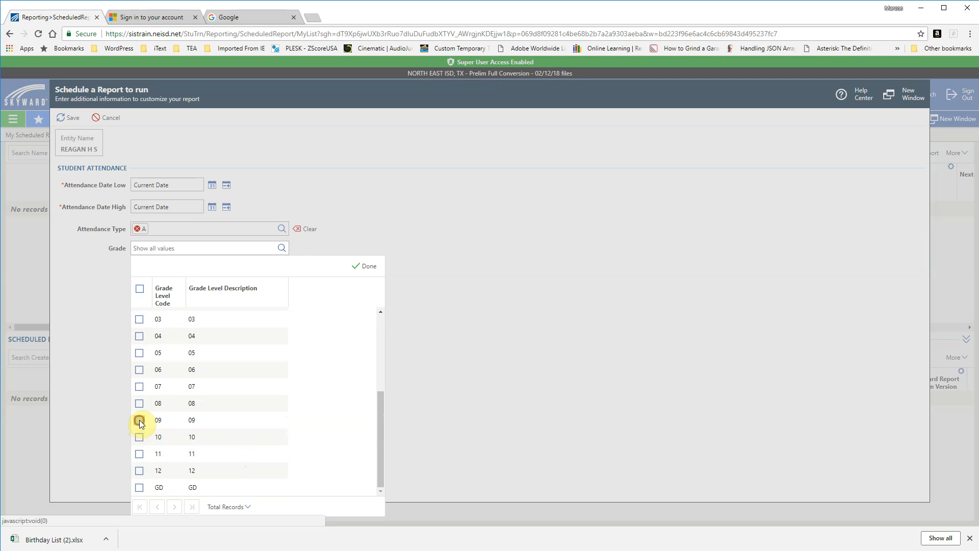
pyautogui.click(139, 437)
pyautogui.click(139, 454)
pyautogui.click(139, 471)
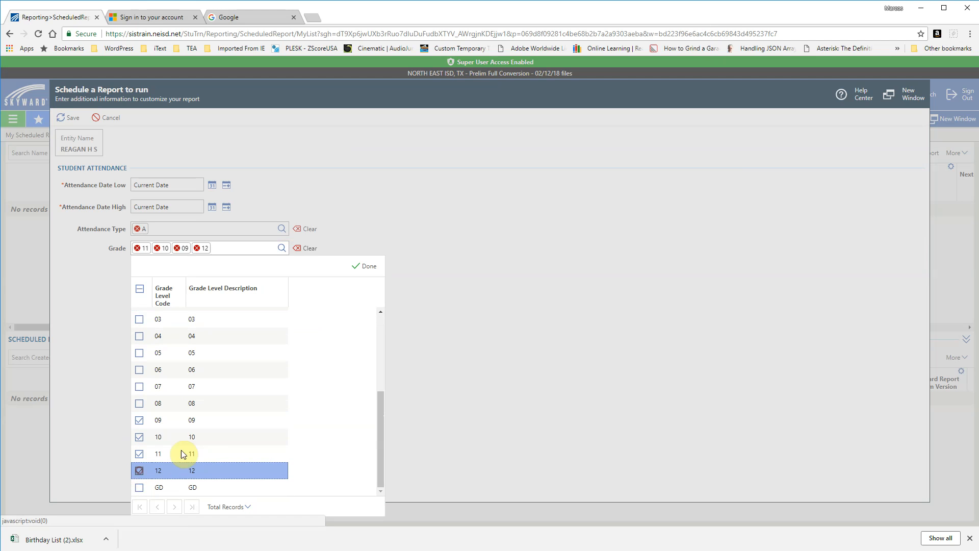
pyautogui.click(366, 265)
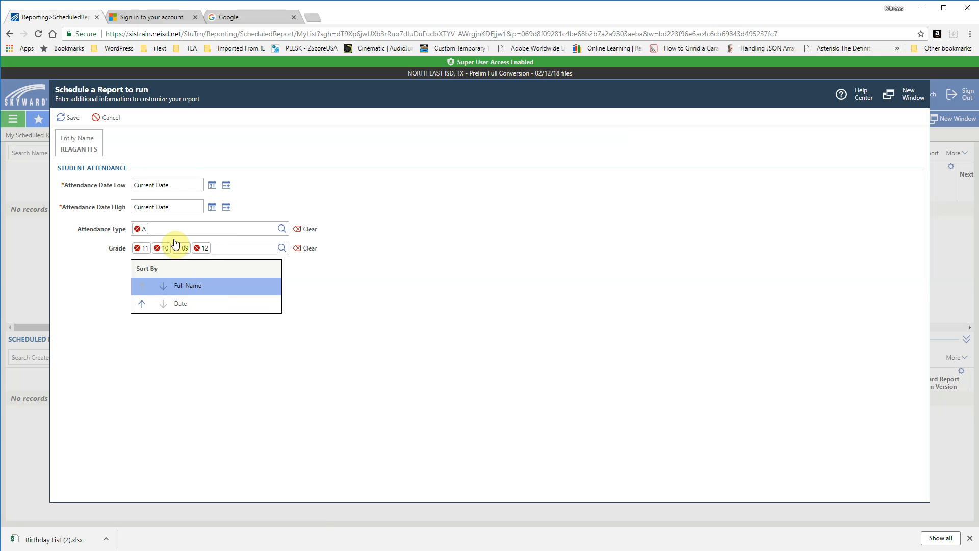
pyautogui.click(71, 117)
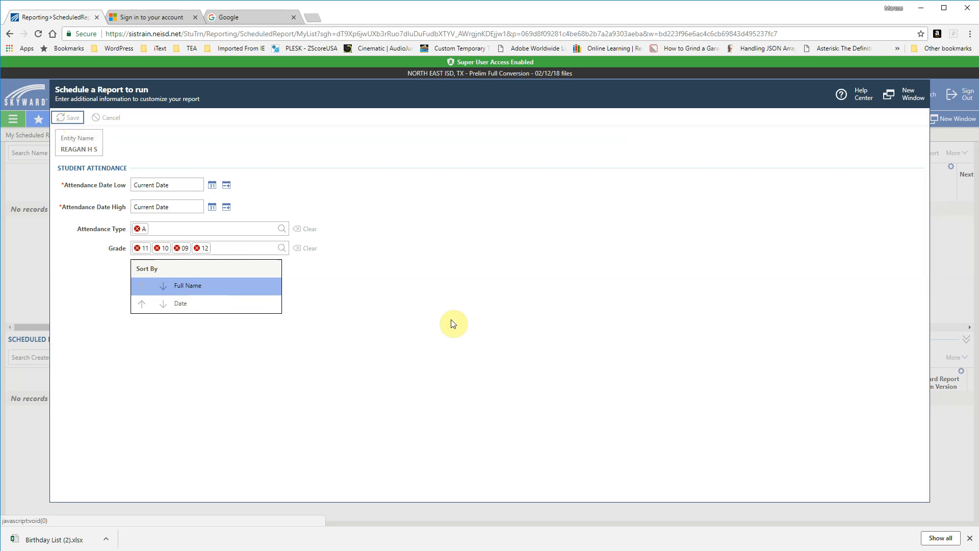